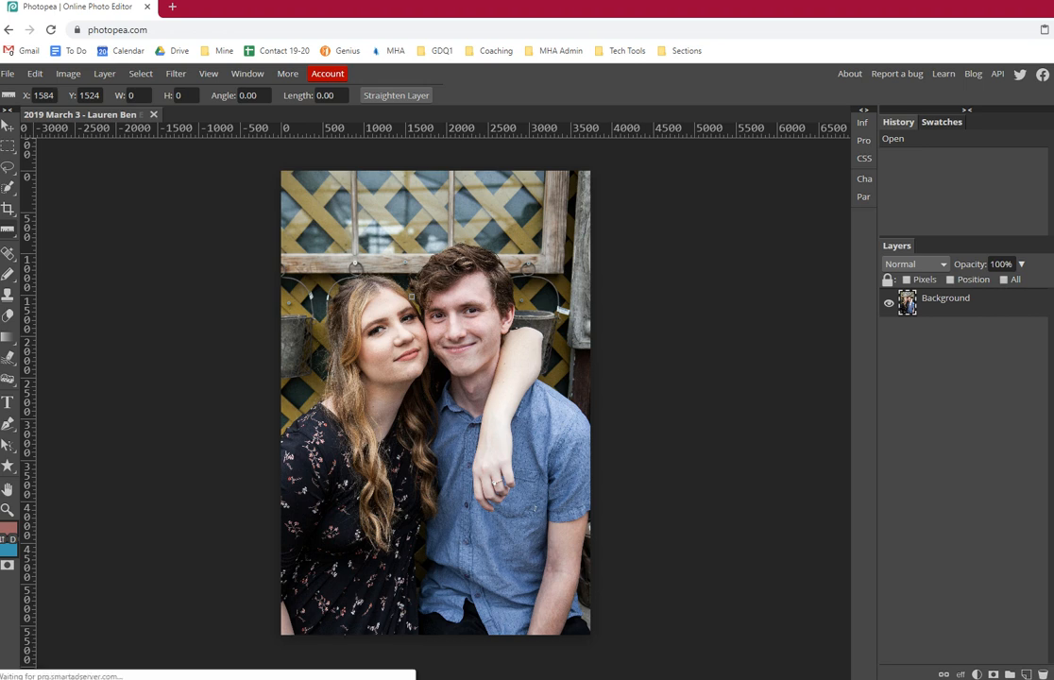
right_click(9, 255)
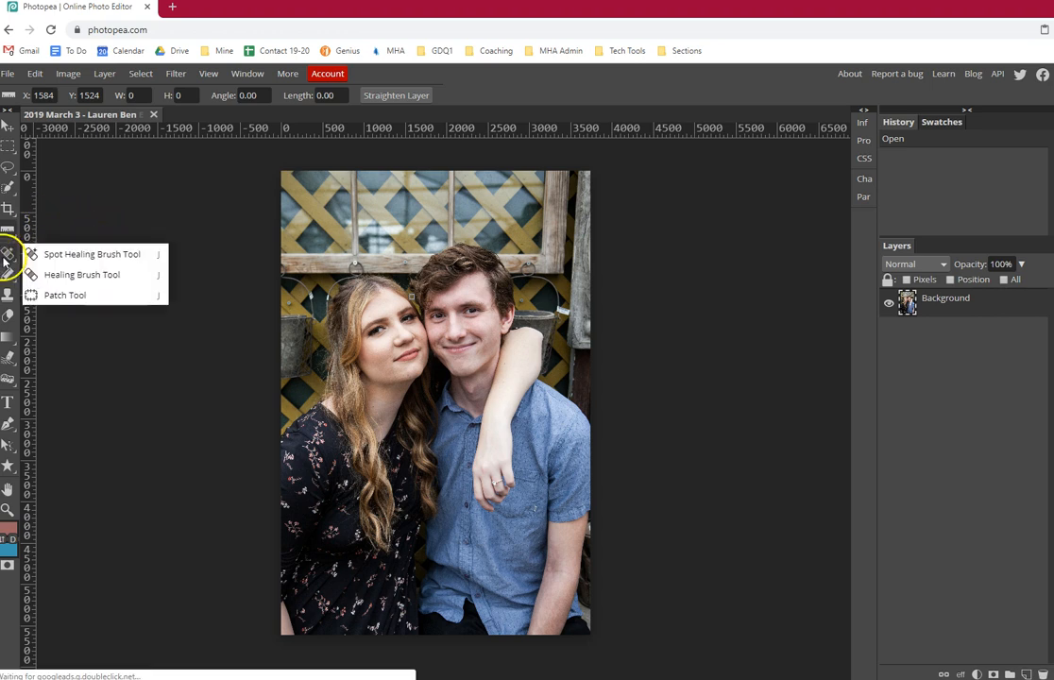
click(132, 295)
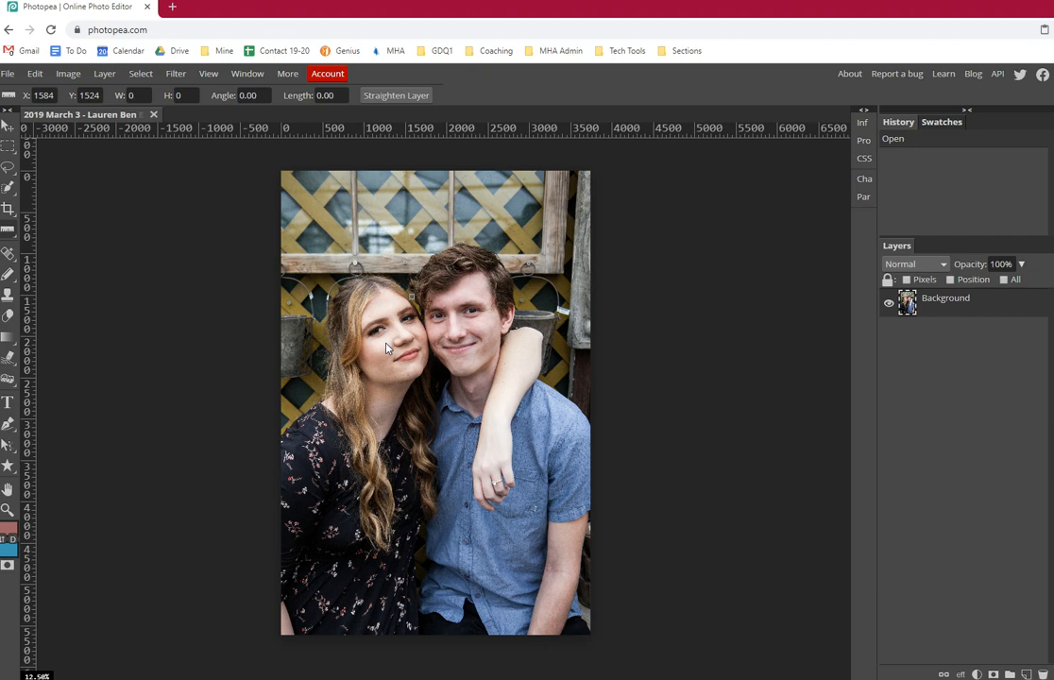
- Set up the Spot Healing Brush with a 29 px size and 26% hardness for retouching the raised arm
scroll(385, 349, up, 3)
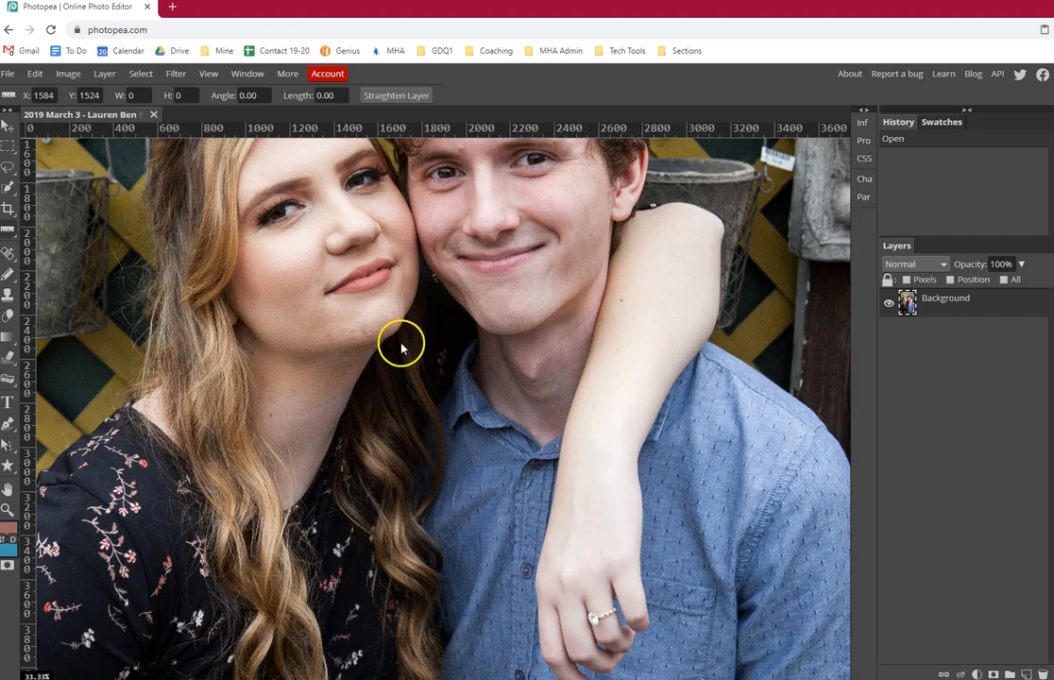
scroll(400, 344, up, 2)
key(h)
drag(727, 301, 288, 482)
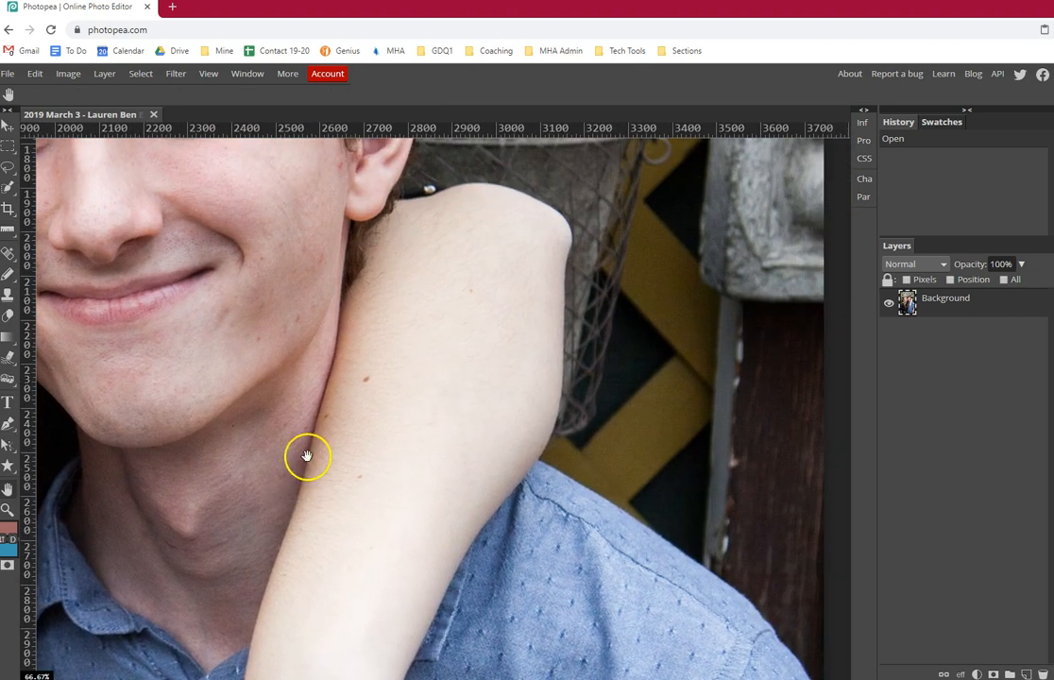
right_click(9, 253)
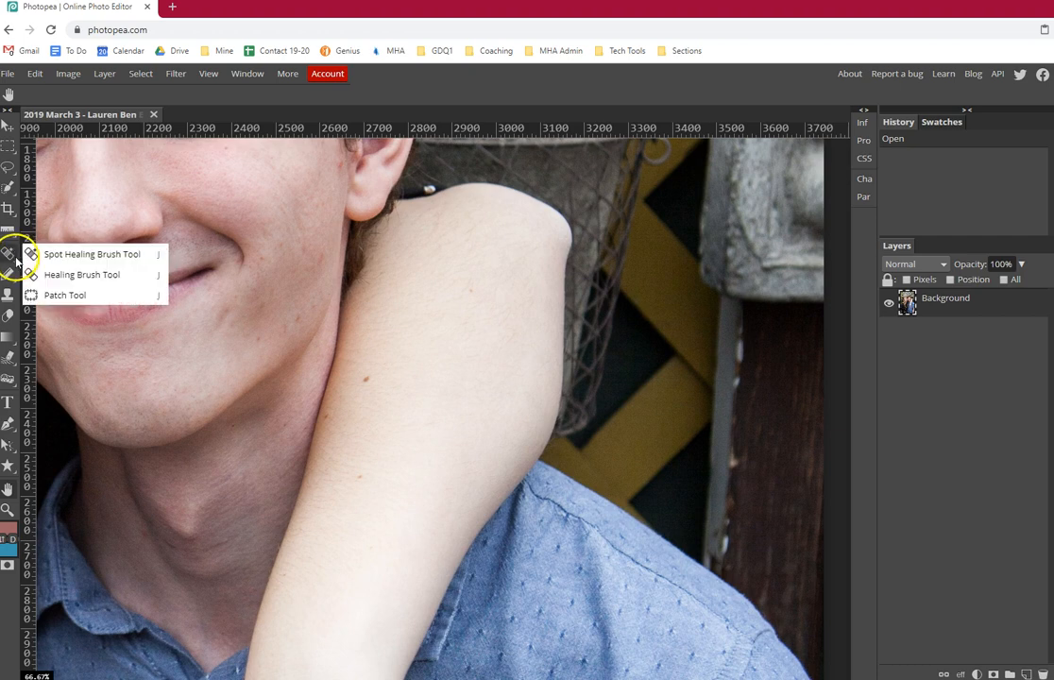
click(64, 250)
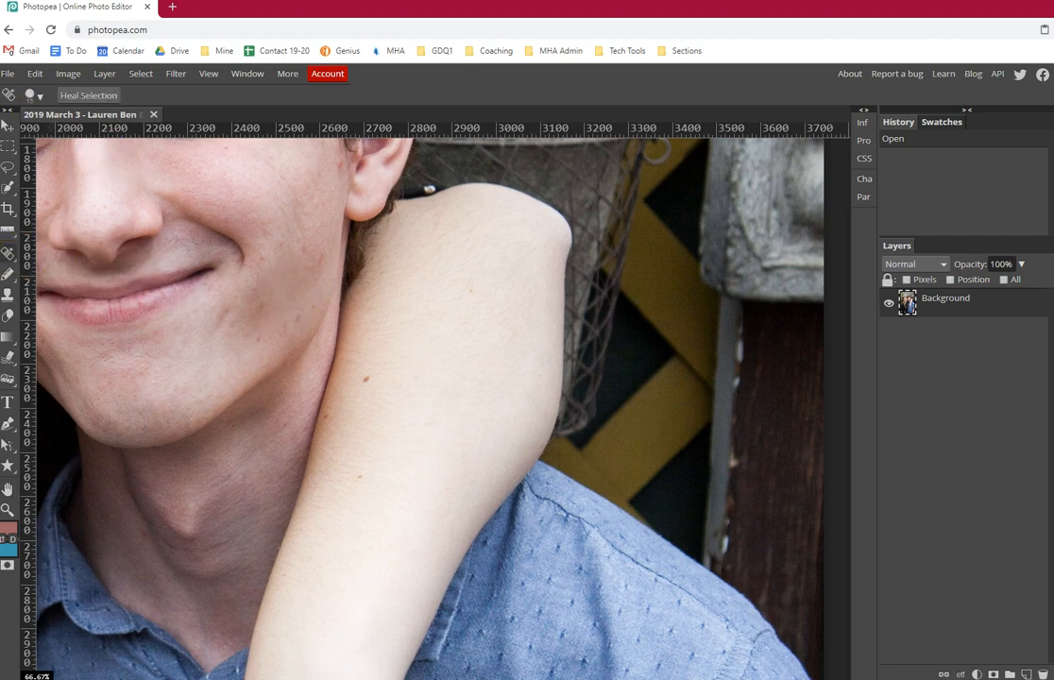
click(41, 98)
drag(56, 130, 75, 137)
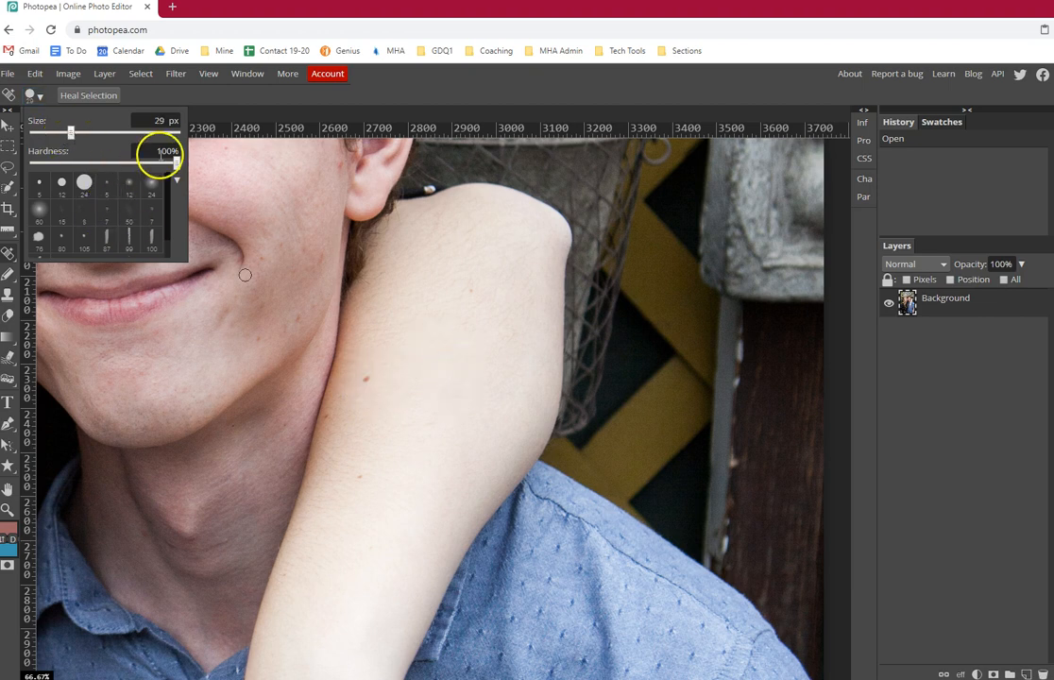
drag(172, 161, 69, 164)
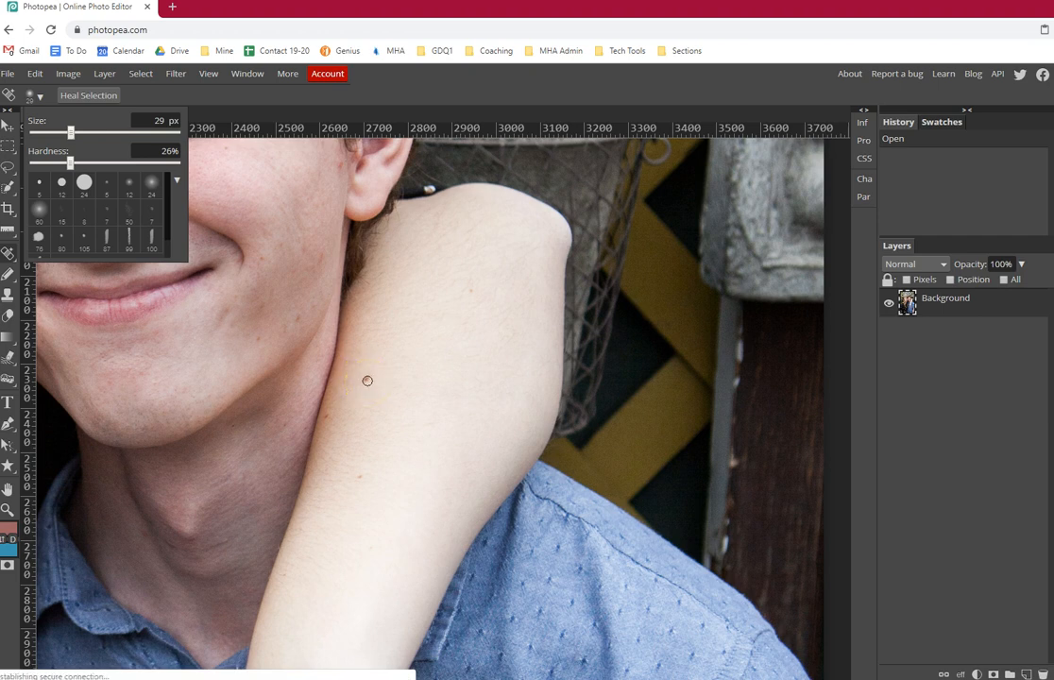
- Remove the three dark moles from the arm draped over the man's shoulder with the Spot Healing Brush
click(367, 382)
click(368, 381)
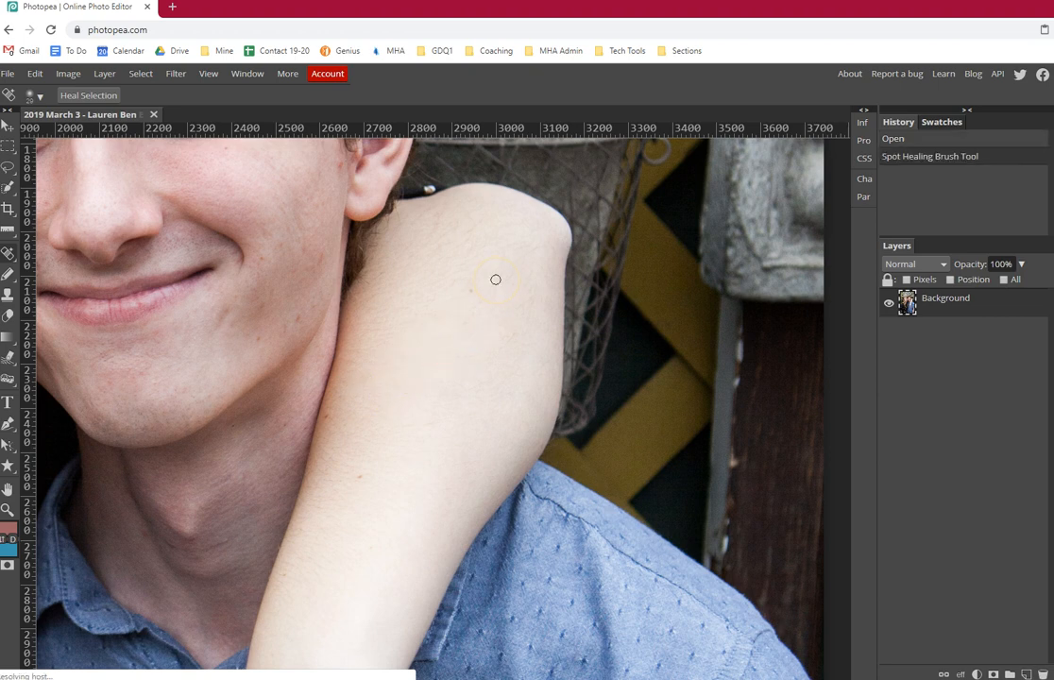
mouse_move(495, 280)
mouse_down()
mouse_move(492, 306)
mouse_move(471, 292)
mouse_up()
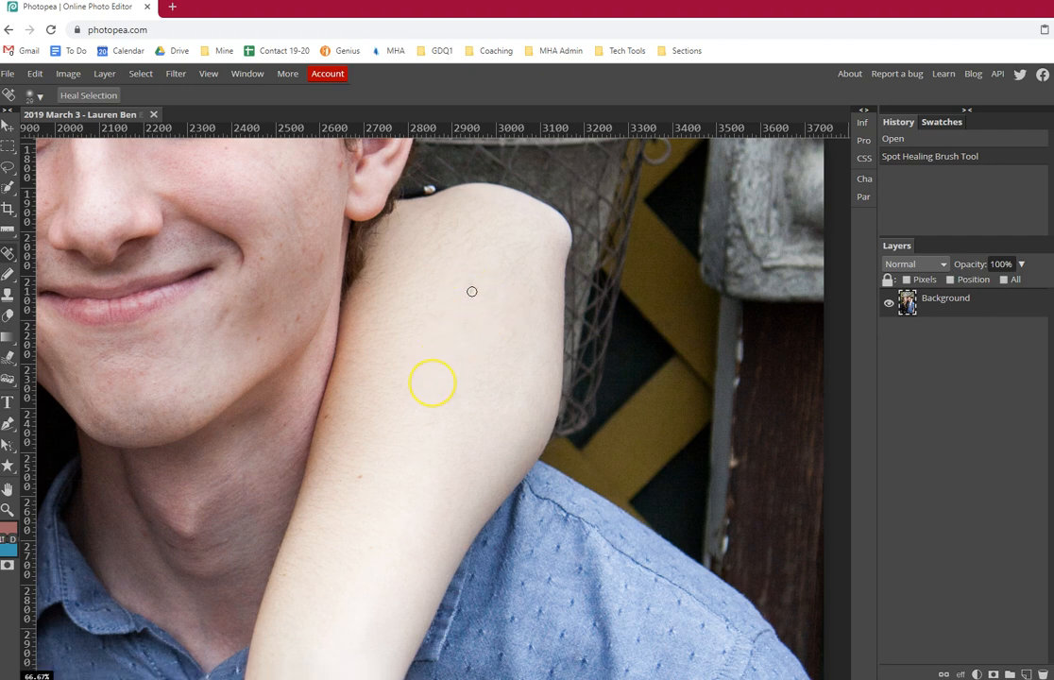
mouse_move(371, 442)
mouse_down()
mouse_move(334, 505)
mouse_move(358, 476)
mouse_up()
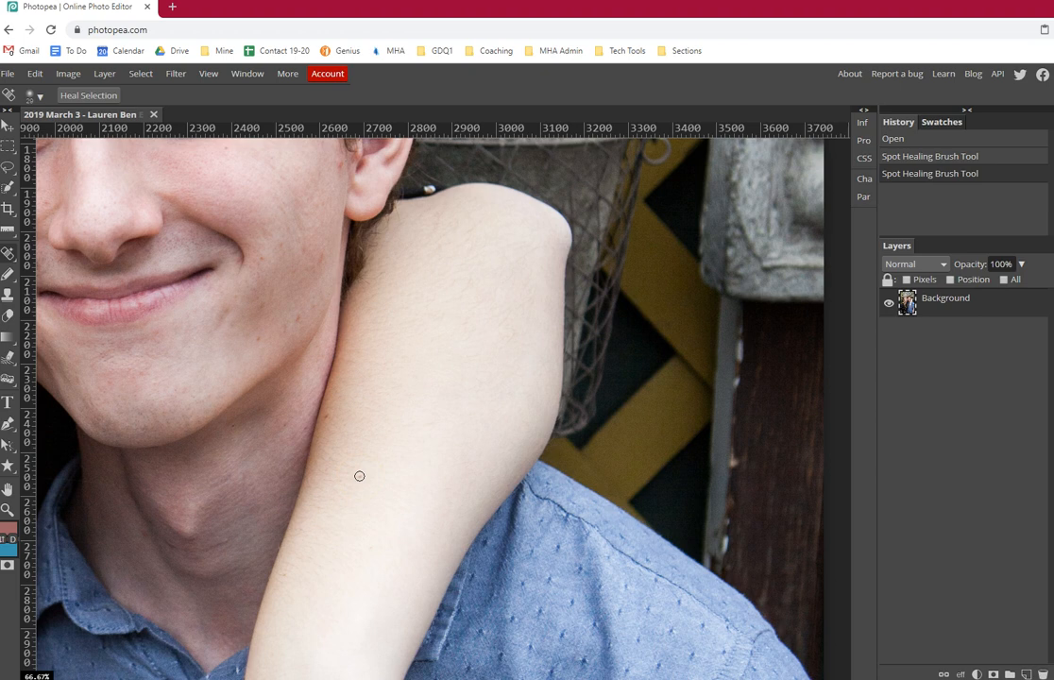
click(359, 476)
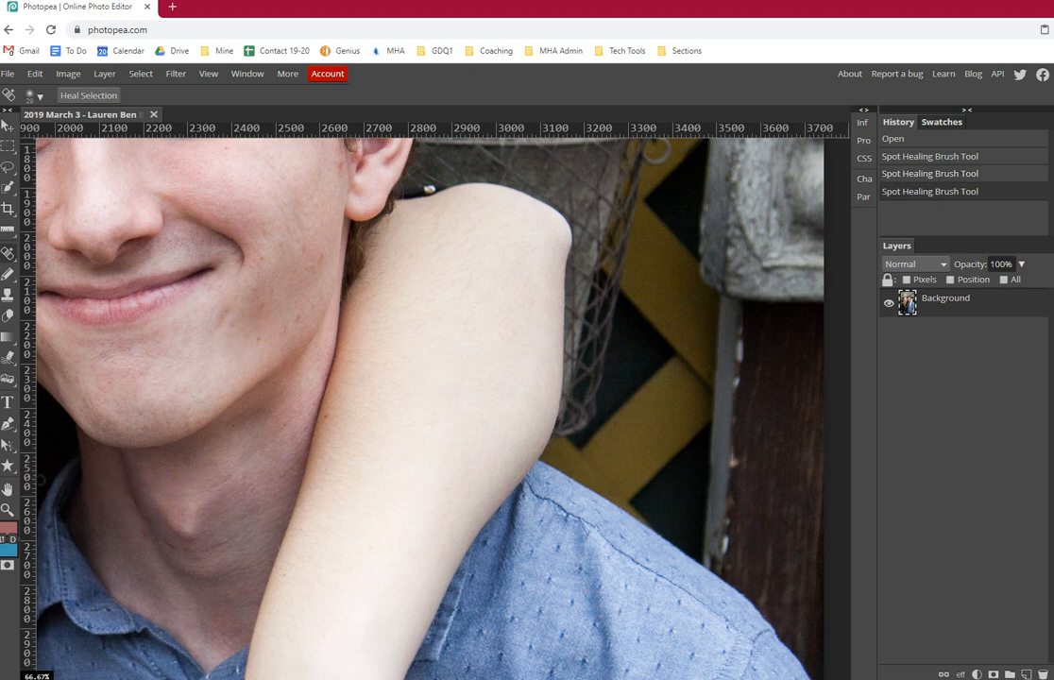
- Switch to the Healing Brush and set its size to 1 px
right_click(7, 253)
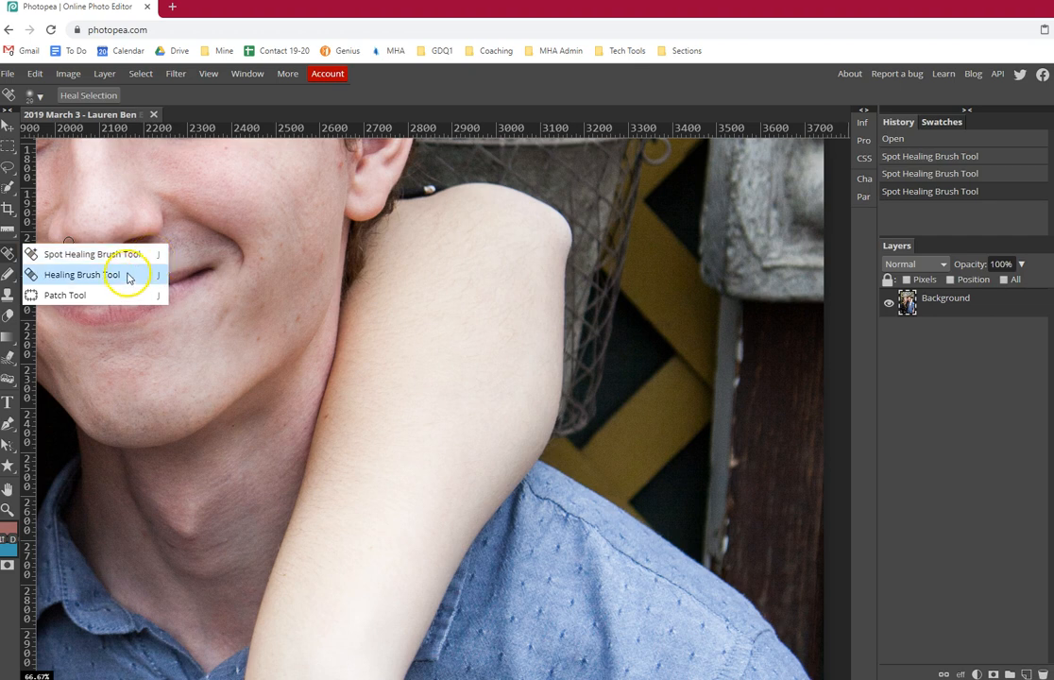
click(10, 259)
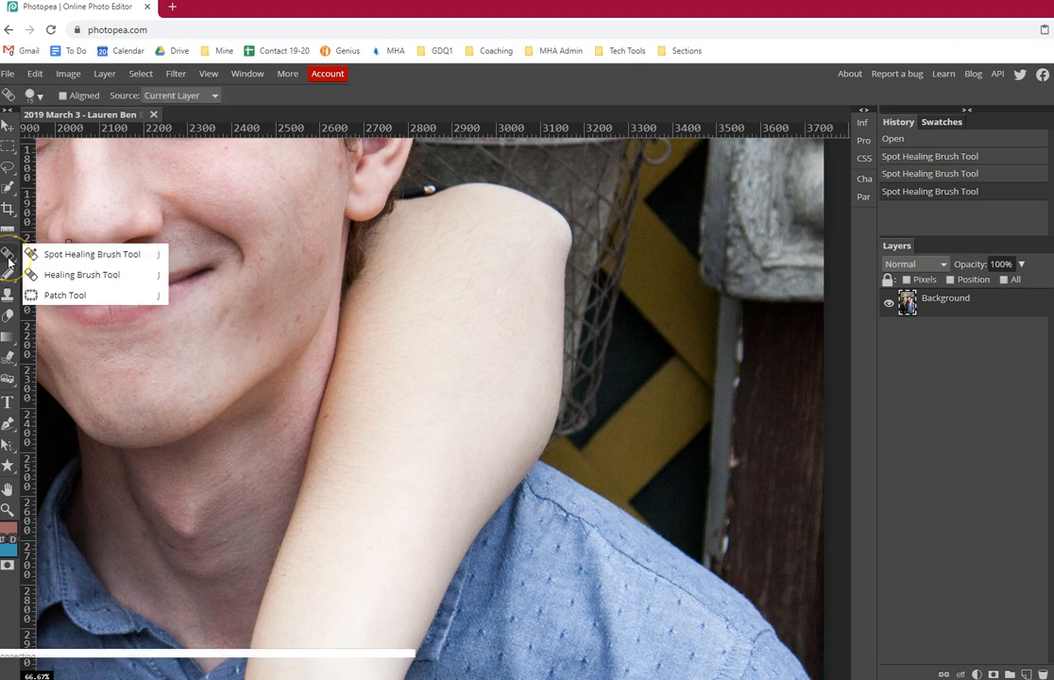
right_click(455, 265)
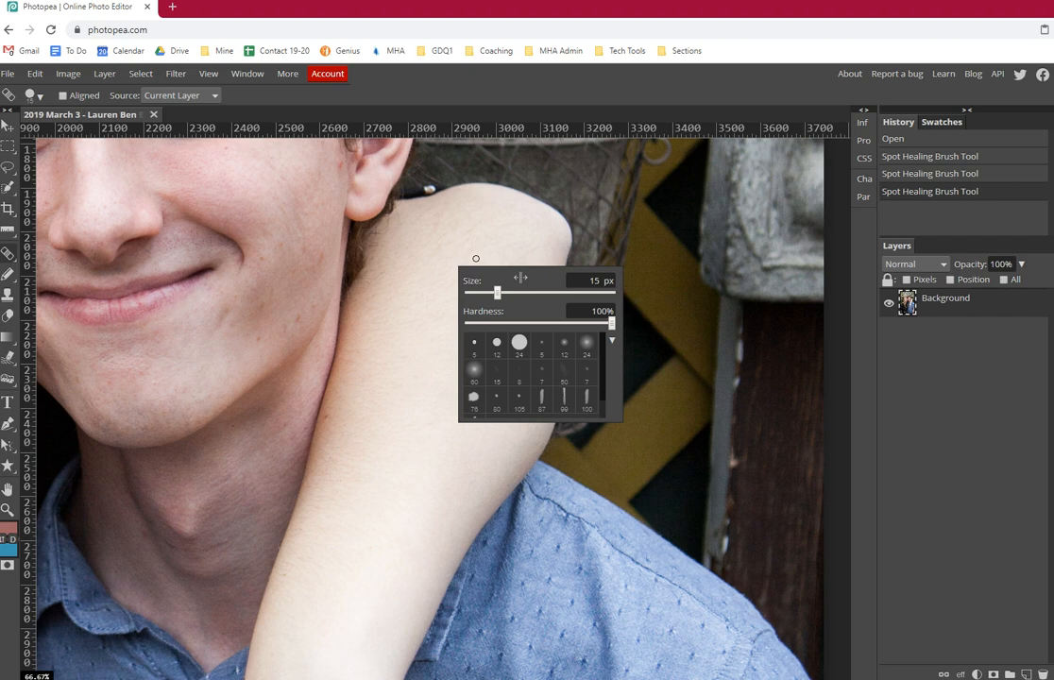
mouse_move(521, 278)
mouse_down()
mouse_move(470, 247)
mouse_move(504, 276)
mouse_up()
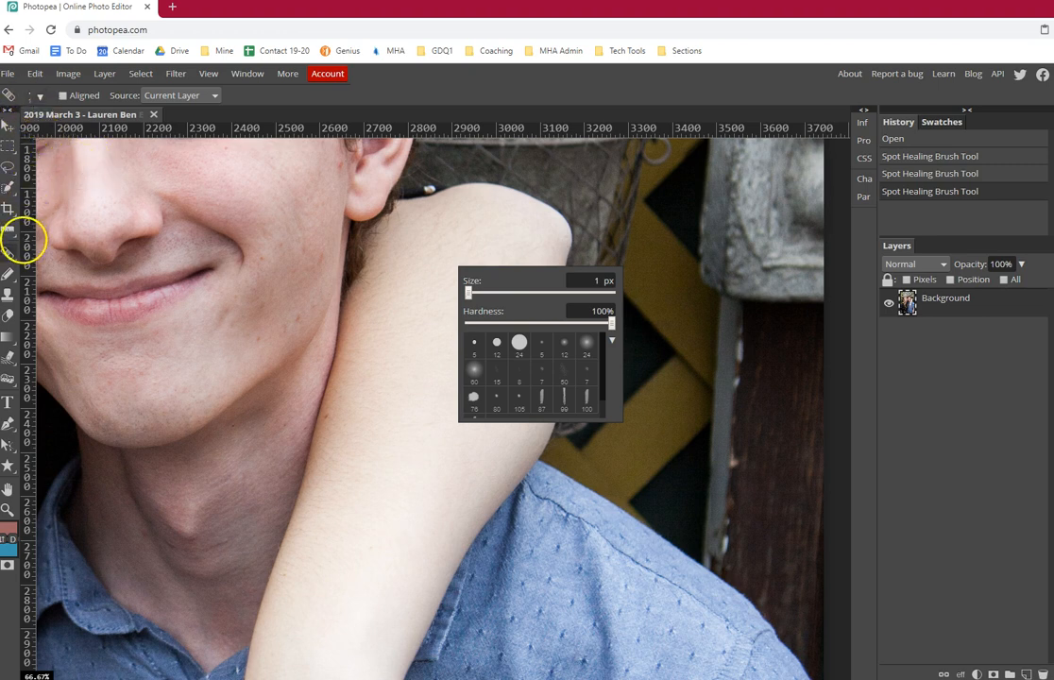
click(10, 254)
click(11, 260)
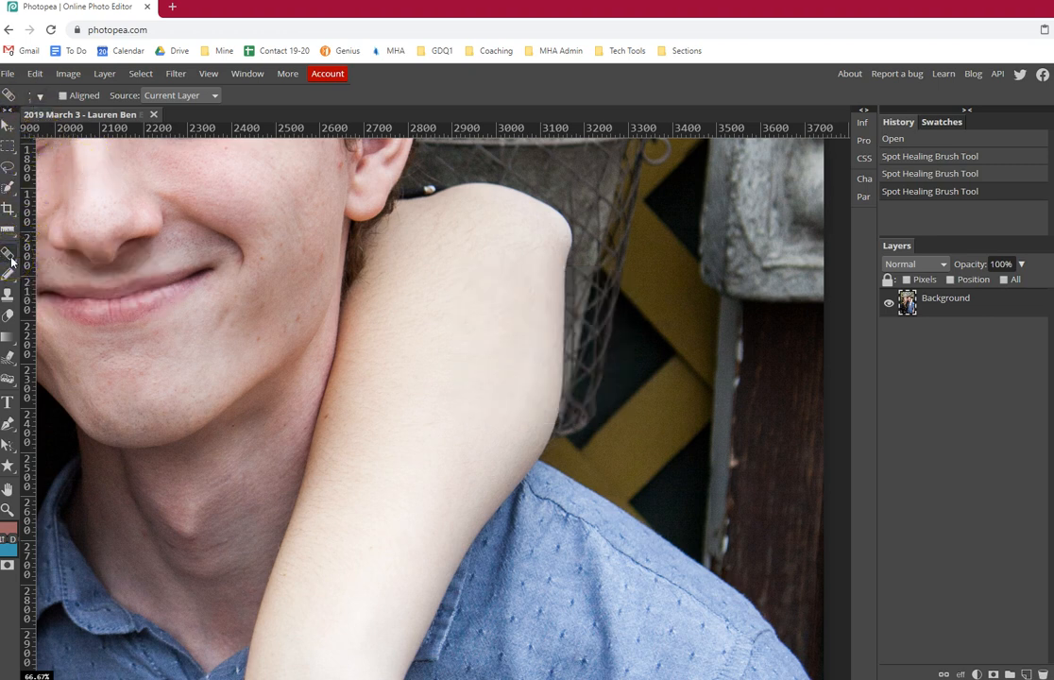
mouse_move(11, 259)
mouse_down()
mouse_move(28, 254)
mouse_move(52, 275)
mouse_up()
right_click(7, 274)
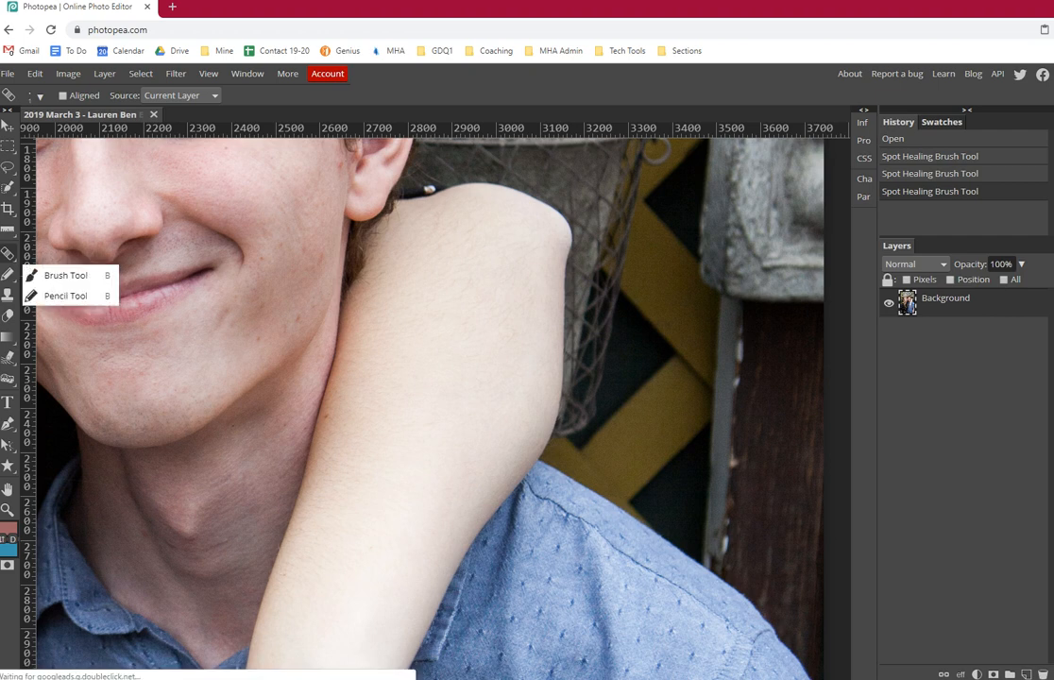
right_click(7, 229)
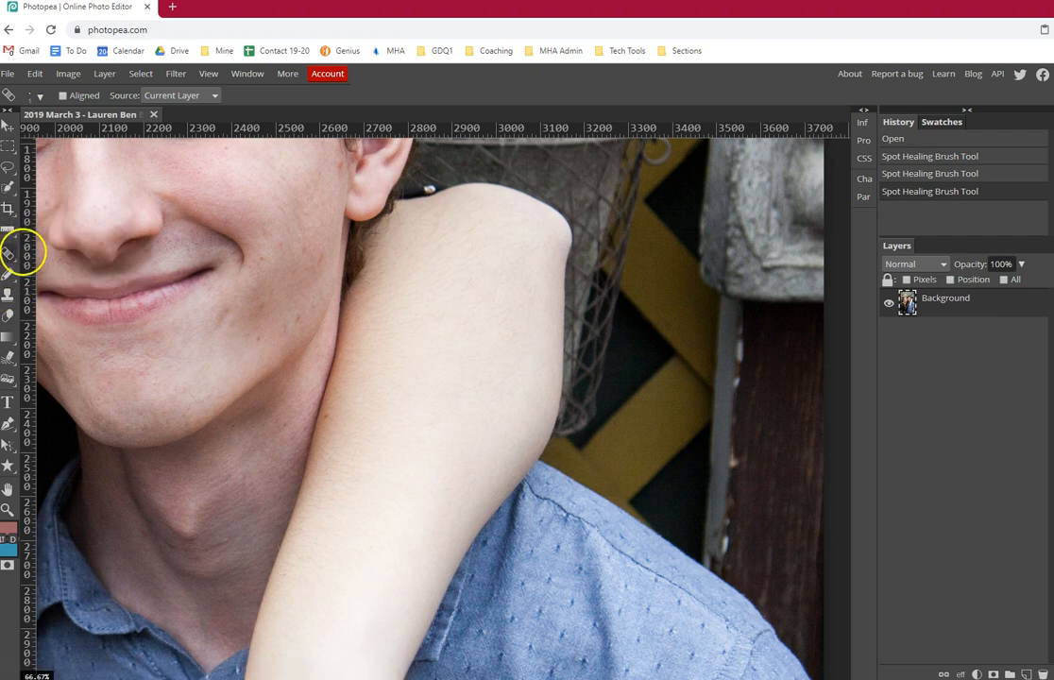
right_click(8, 253)
click(37, 274)
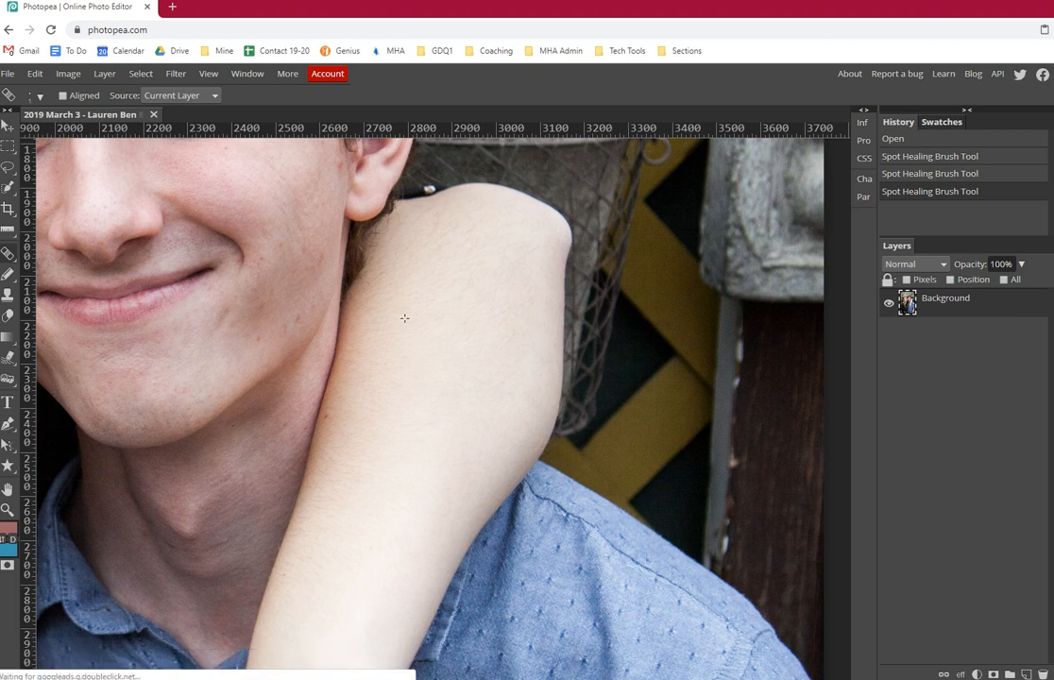
- Paint over the middle of the man's neck with a 66 px Healing Brush, using the dark brown wood as the source
click(405, 318)
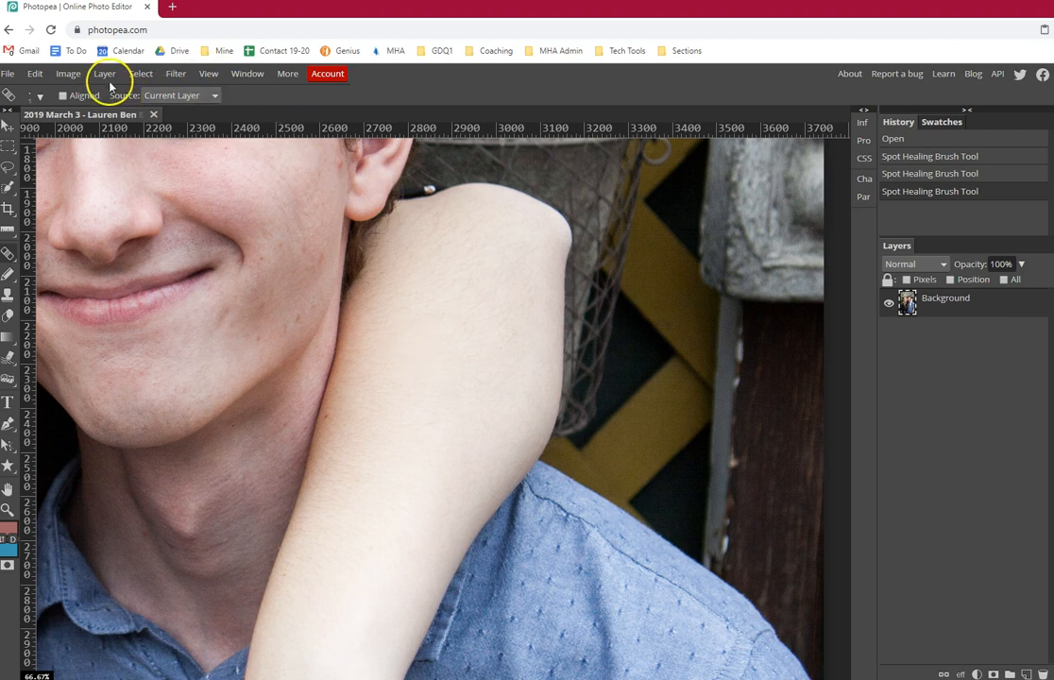
click(40, 96)
drag(35, 134, 86, 143)
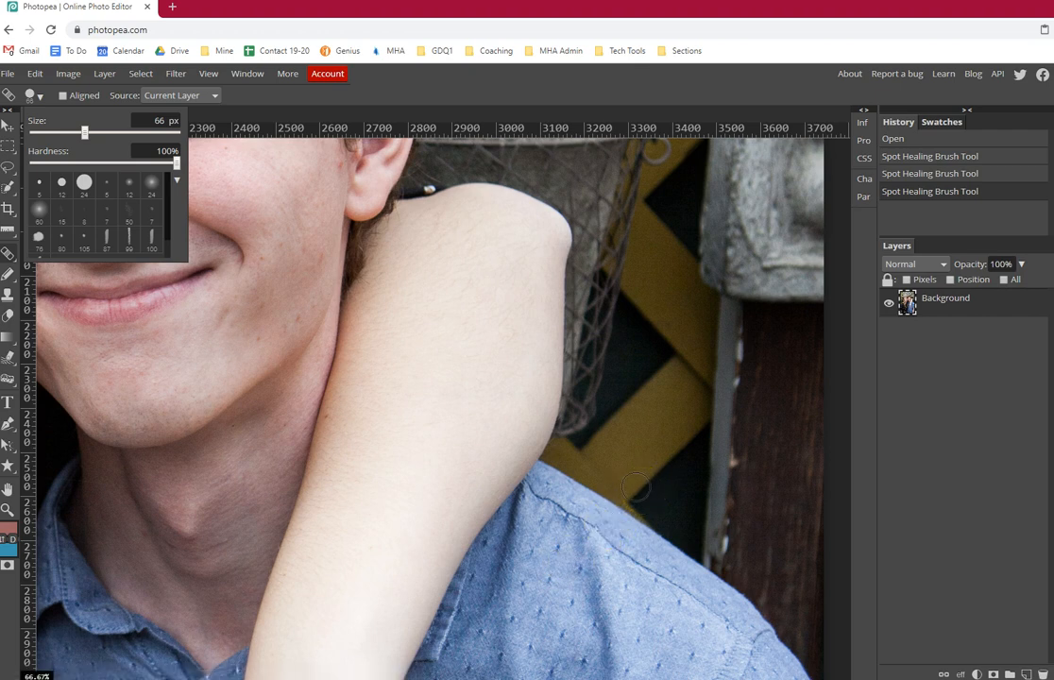
click(765, 457)
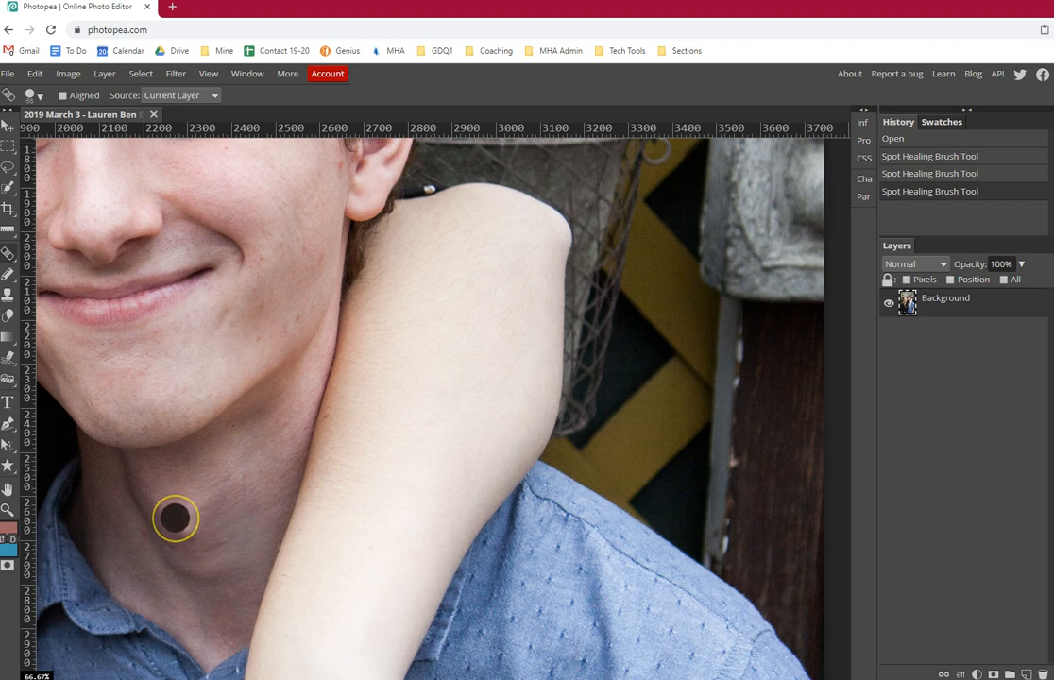
mouse_move(183, 525)
mouse_down()
mouse_move(177, 515)
mouse_move(200, 510)
mouse_move(177, 508)
mouse_move(188, 517)
mouse_move(231, 501)
mouse_move(163, 508)
mouse_move(186, 518)
mouse_move(200, 499)
mouse_move(238, 497)
mouse_move(245, 476)
mouse_up()
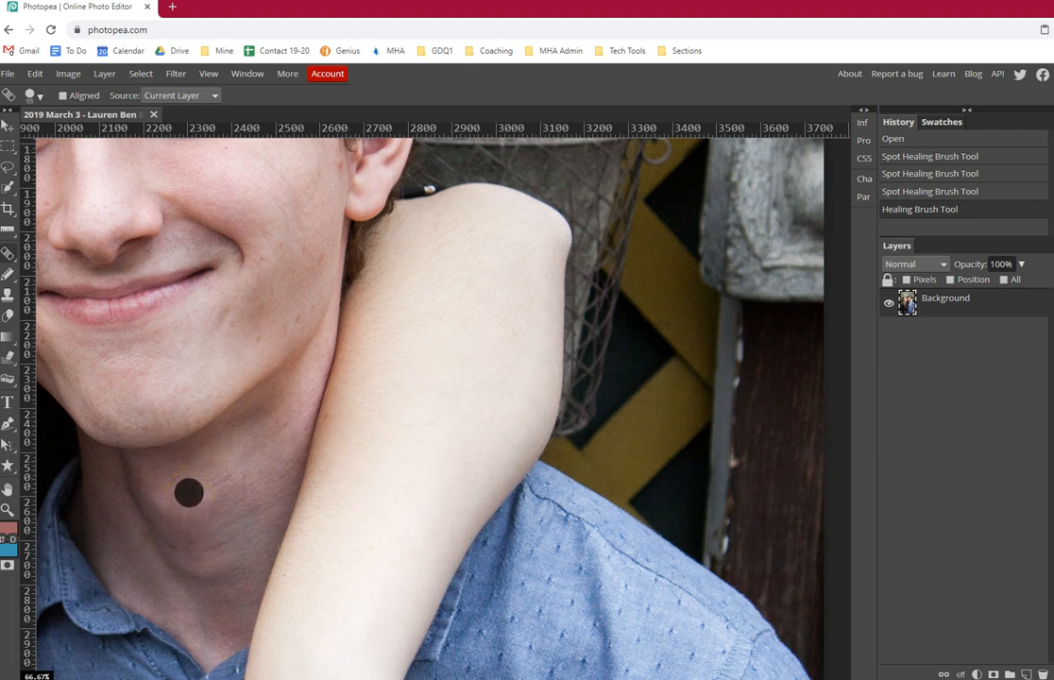
- Outline the woman's lips with the Patch tool in Source mode and replace them with skin from the arm
right_click(8, 274)
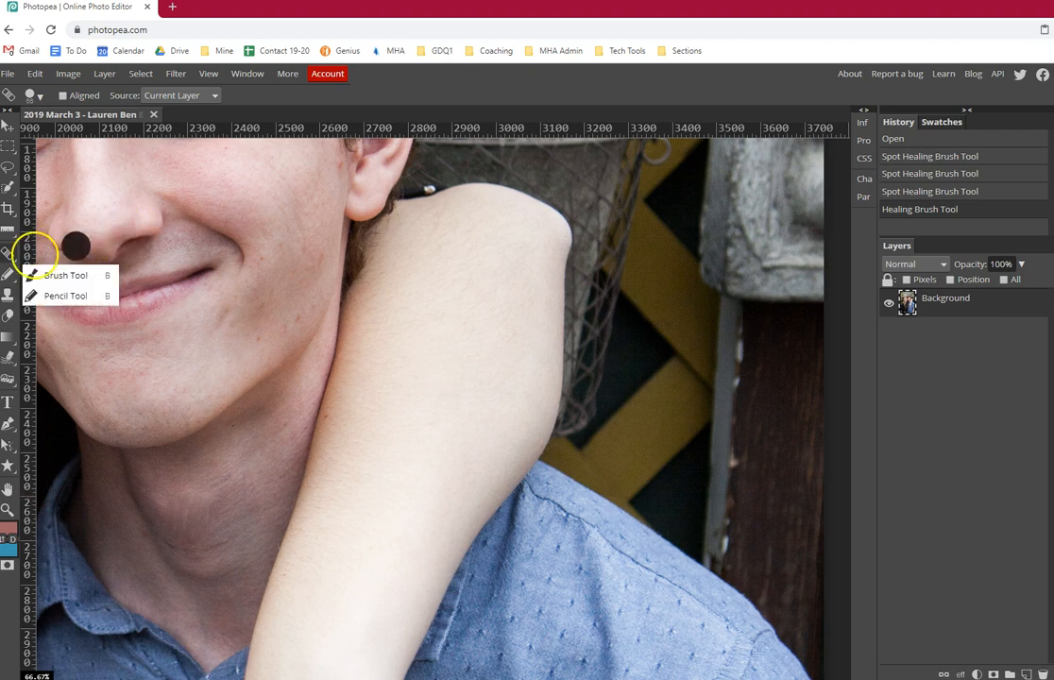
right_click(8, 253)
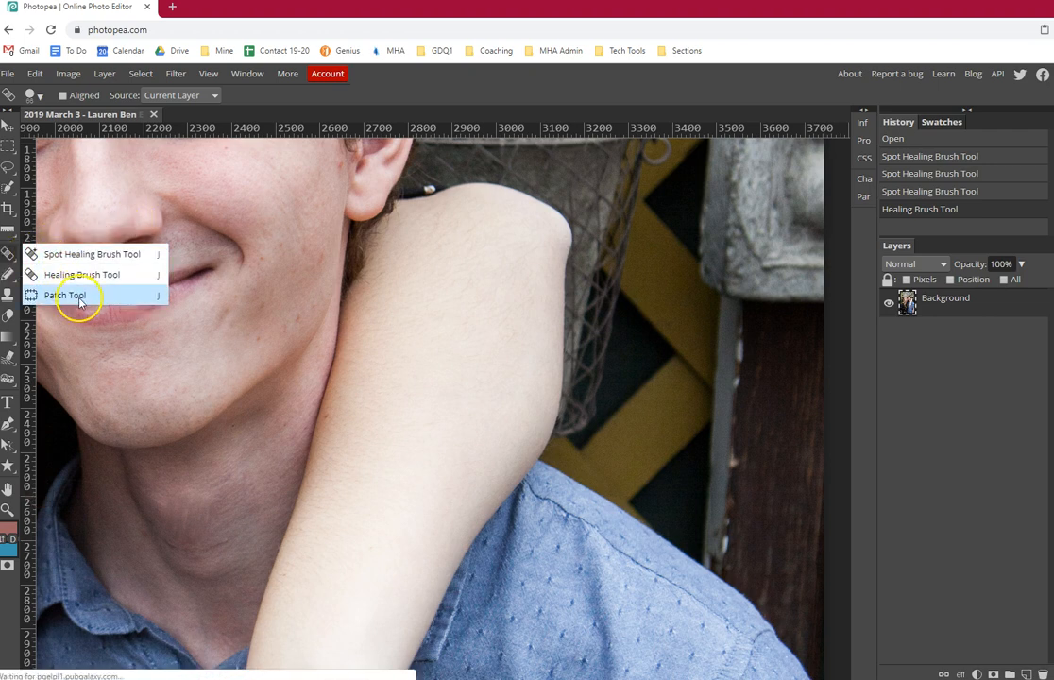
click(131, 329)
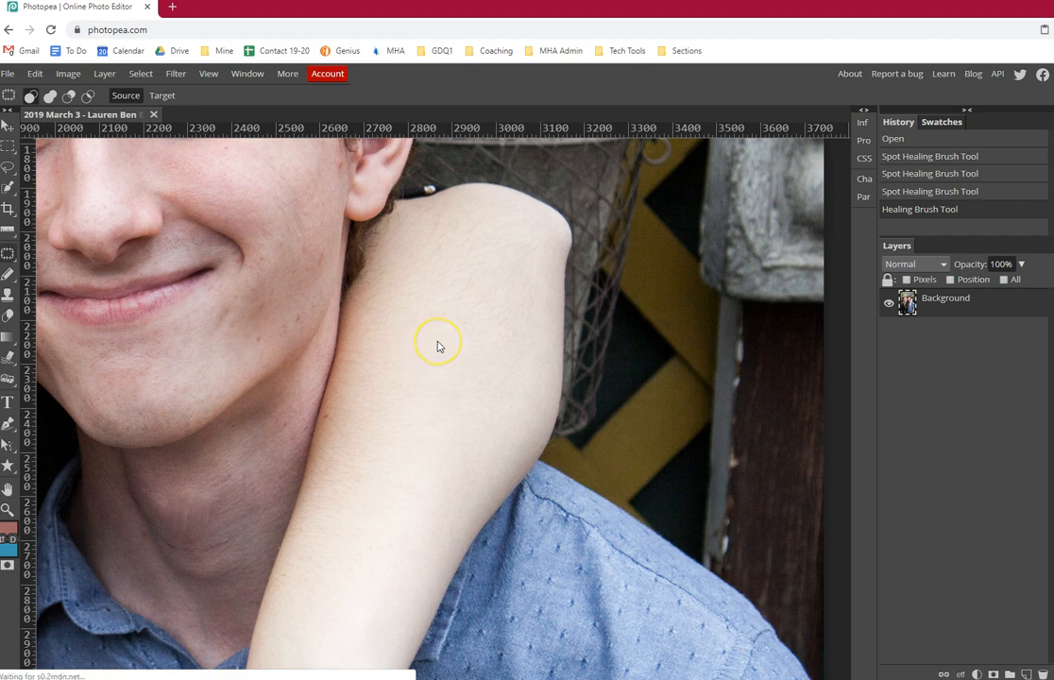
scroll(438, 346, down, 2)
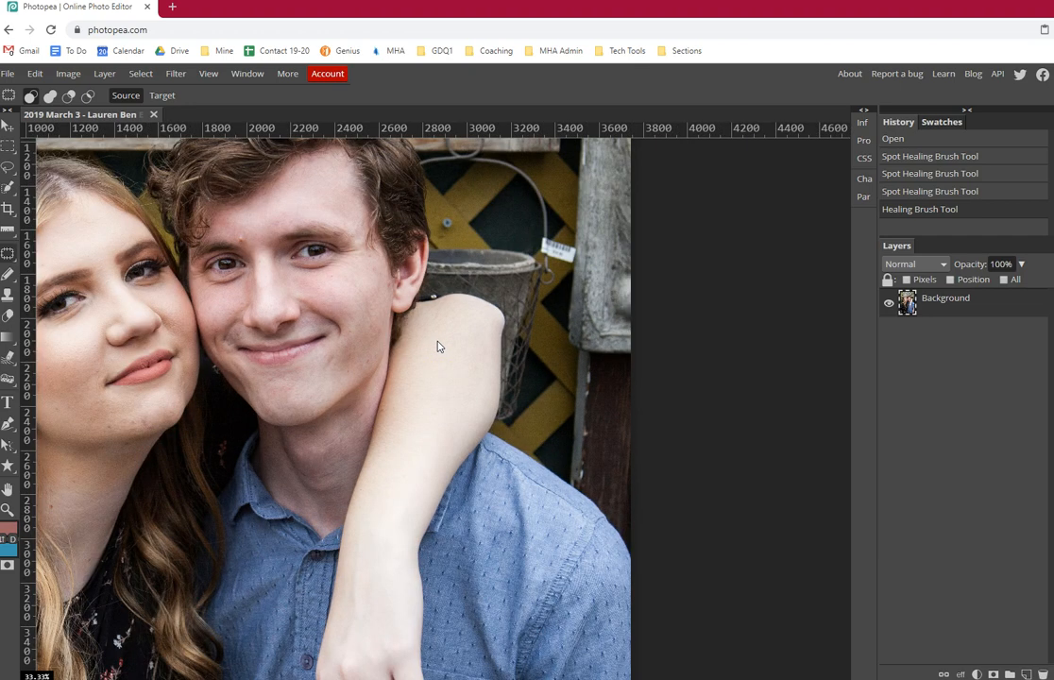
scroll(437, 346, down, 1)
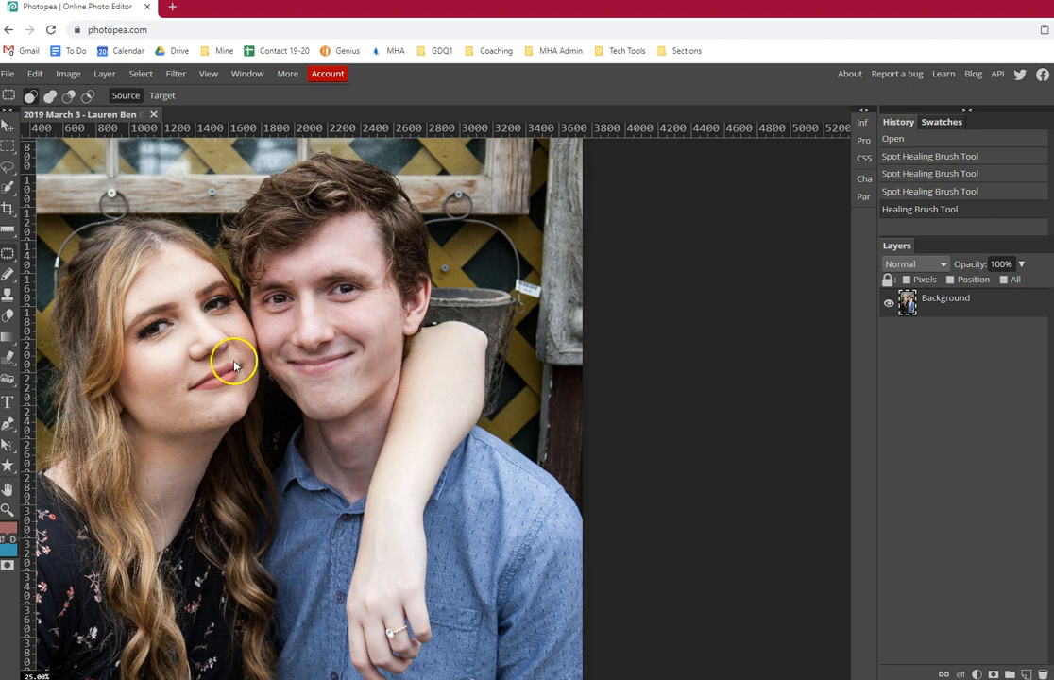
mouse_move(188, 388)
mouse_down()
mouse_move(191, 400)
mouse_move(251, 381)
mouse_move(236, 359)
mouse_move(198, 373)
mouse_move(229, 380)
mouse_move(224, 370)
mouse_move(226, 383)
mouse_move(263, 394)
mouse_move(393, 376)
mouse_move(446, 384)
mouse_up()
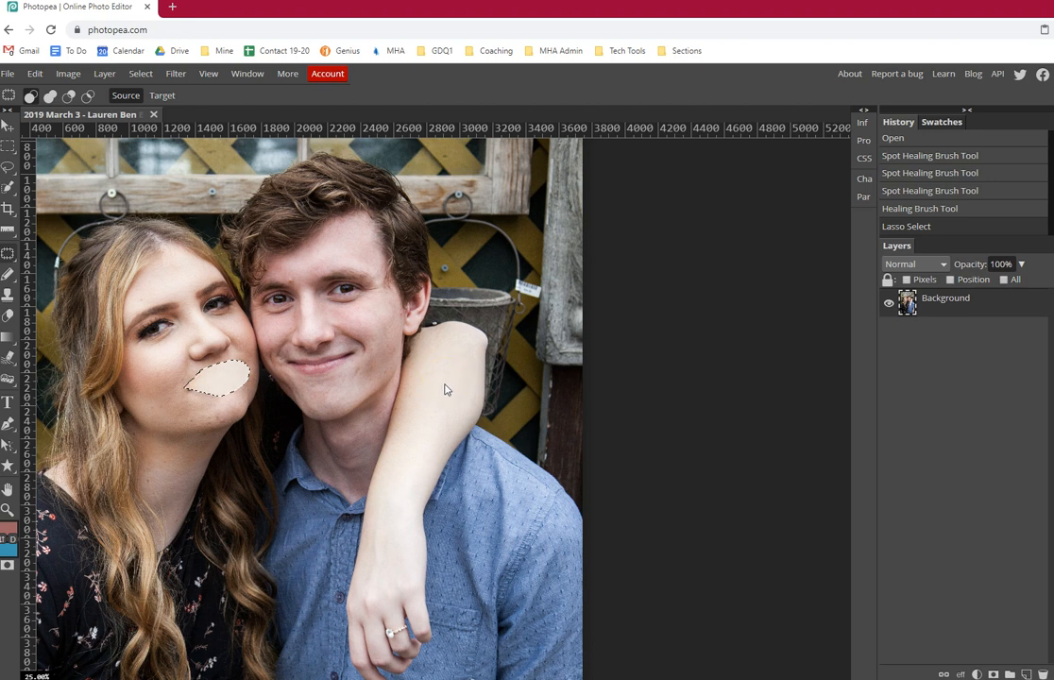
drag(446, 384, 446, 384)
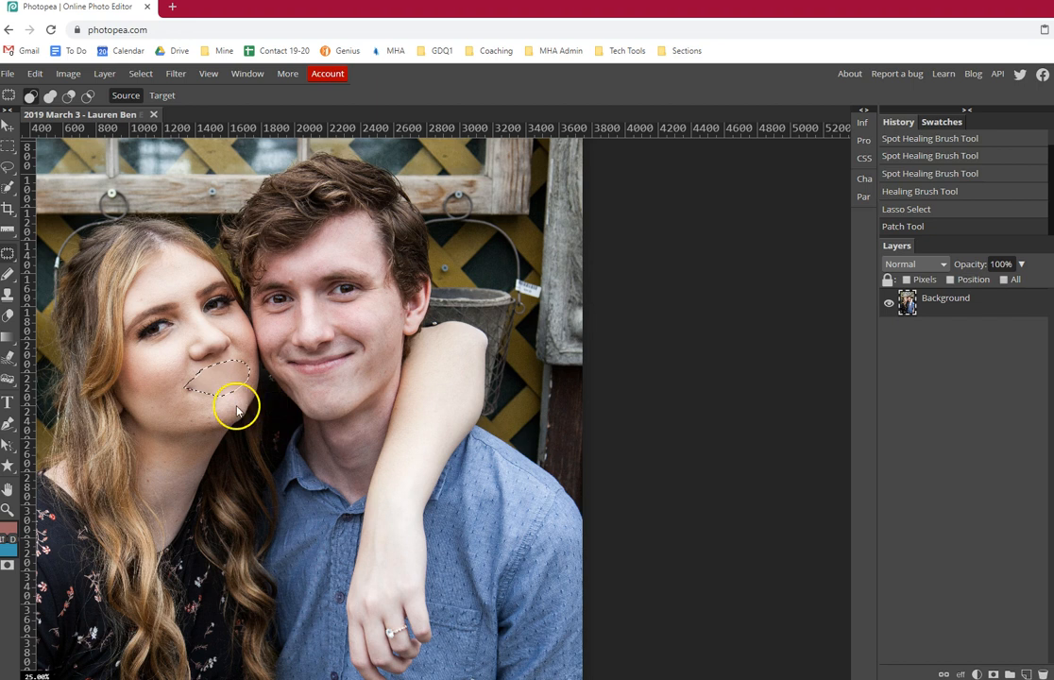
drag(189, 382, 236, 376)
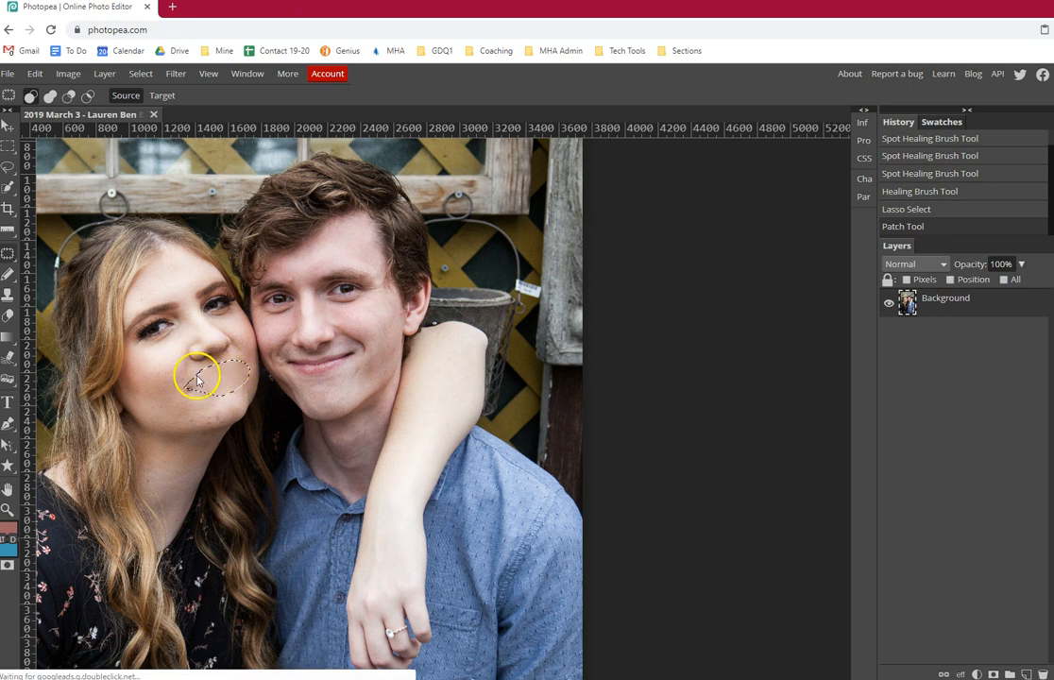
click(206, 387)
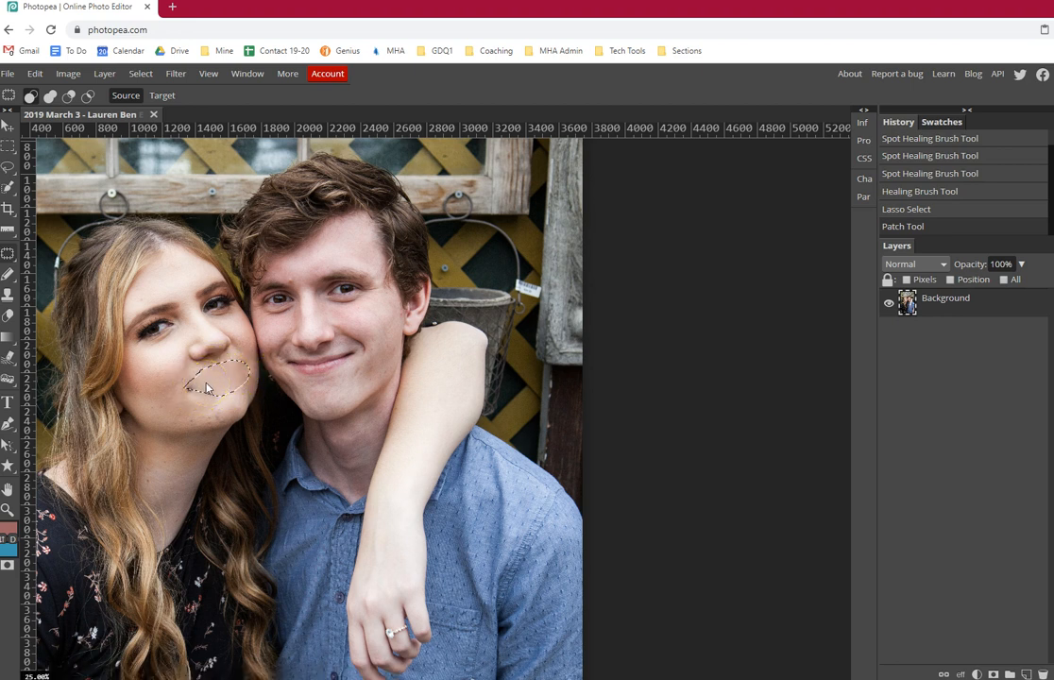
drag(207, 387, 163, 398)
- Switch back to the Healing Brush and show the available healing tools
right_click(9, 253)
click(66, 273)
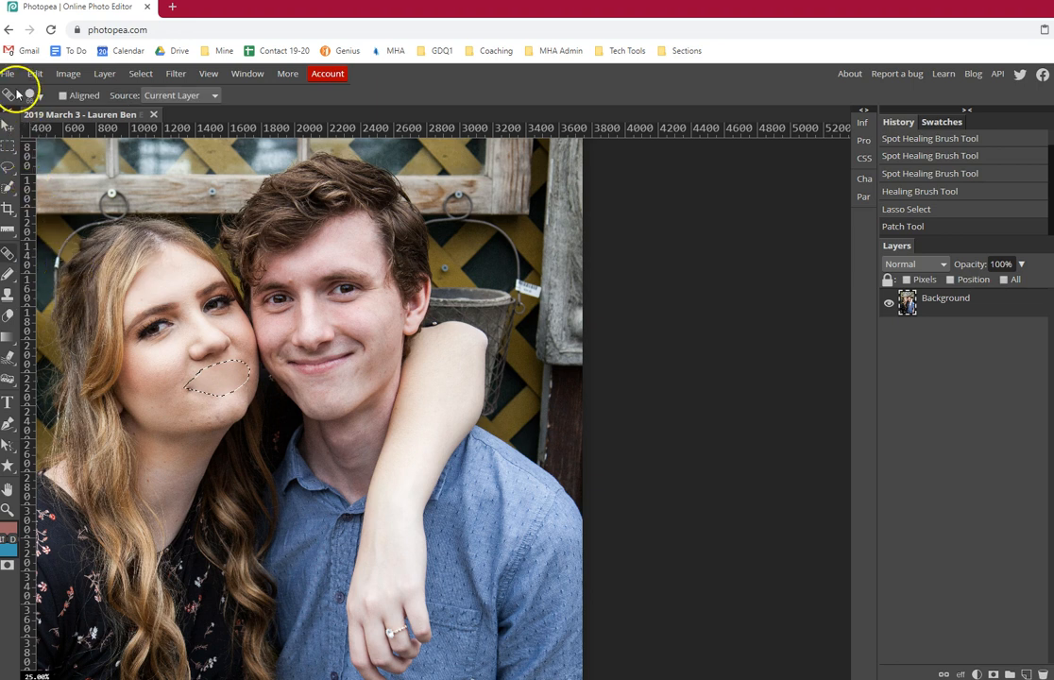
right_click(8, 268)
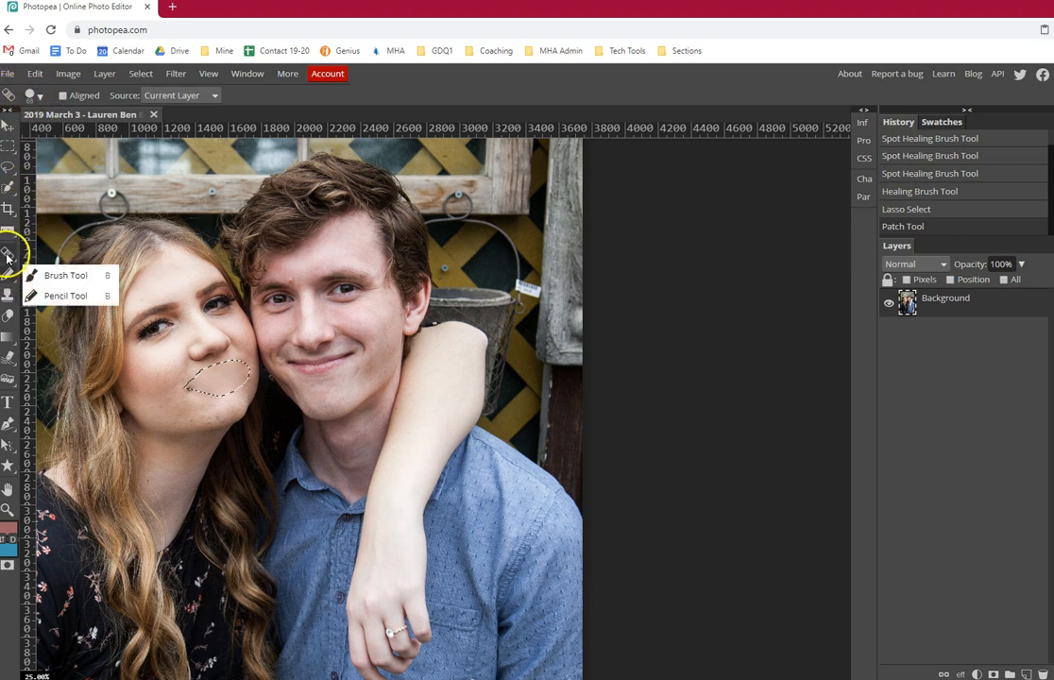
right_click(7, 253)
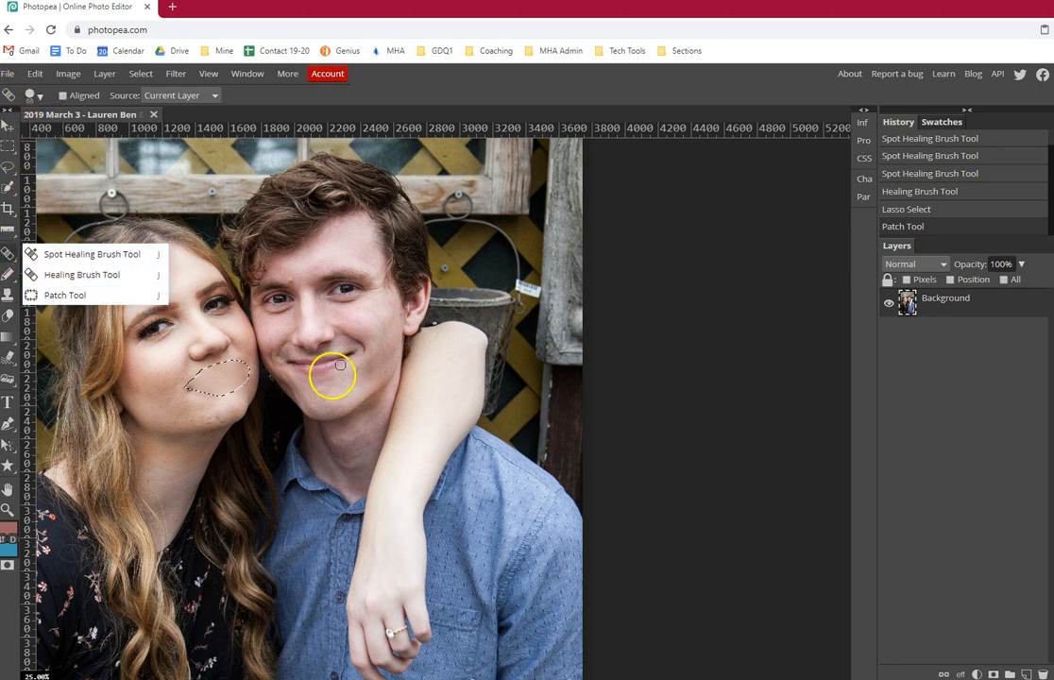